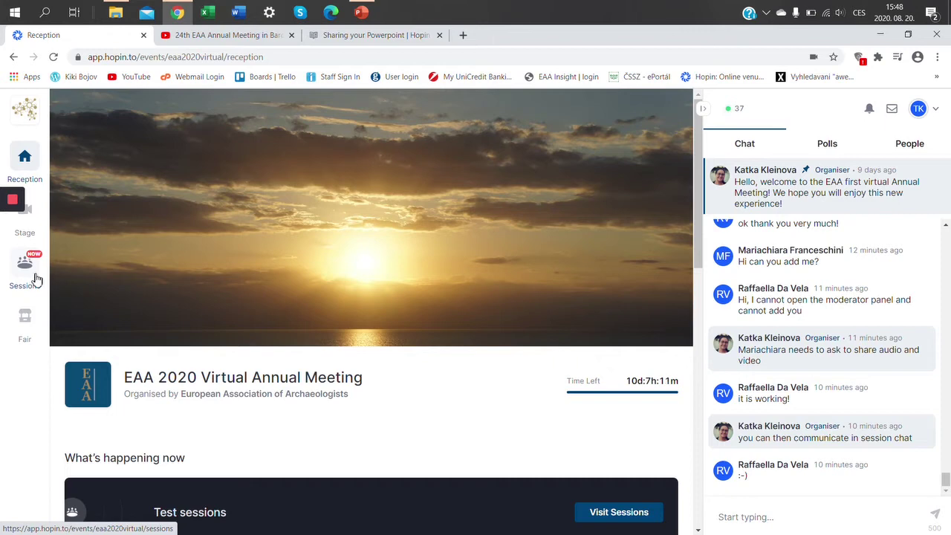
Step: Scroll the Reception page down to the Test sessions card and the event description
{"action": "scroll", "coordinate": [558, 325], "scroll_direction": "down", "scroll_amount": 3}
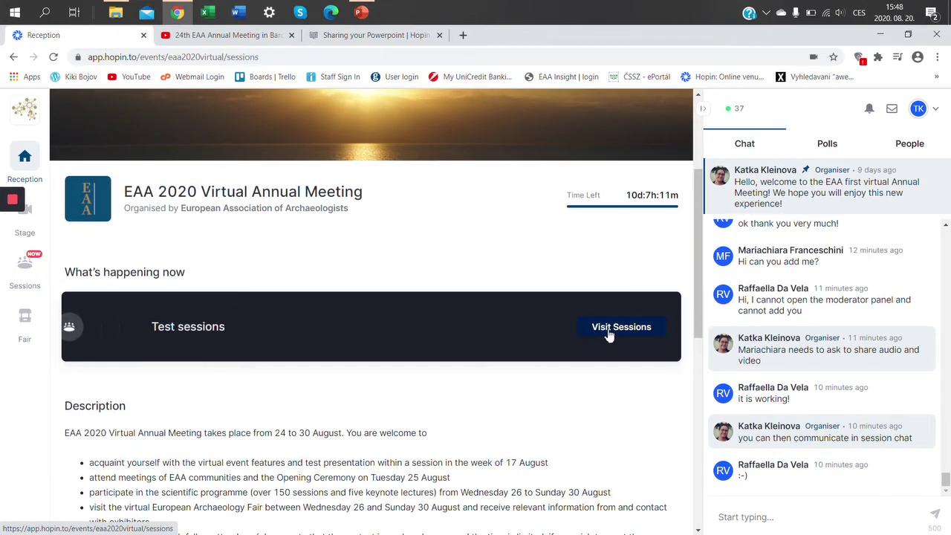
Step: Open Visit Sessions, scroll the sessions list, and enter the Test ExB session
{"action": "left_click", "coordinate": [293, 336]}
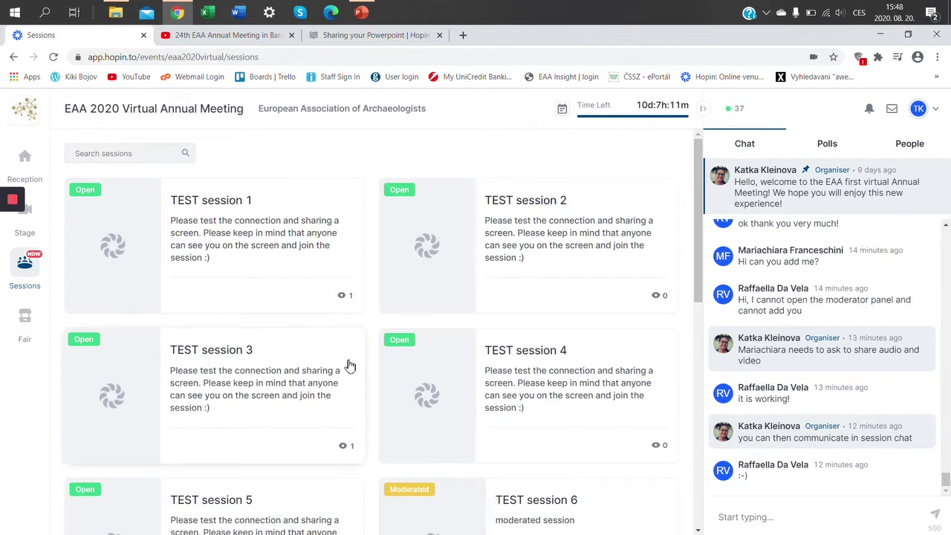
{"action": "scroll", "coordinate": [334, 289], "scroll_direction": "down", "scroll_amount": 3}
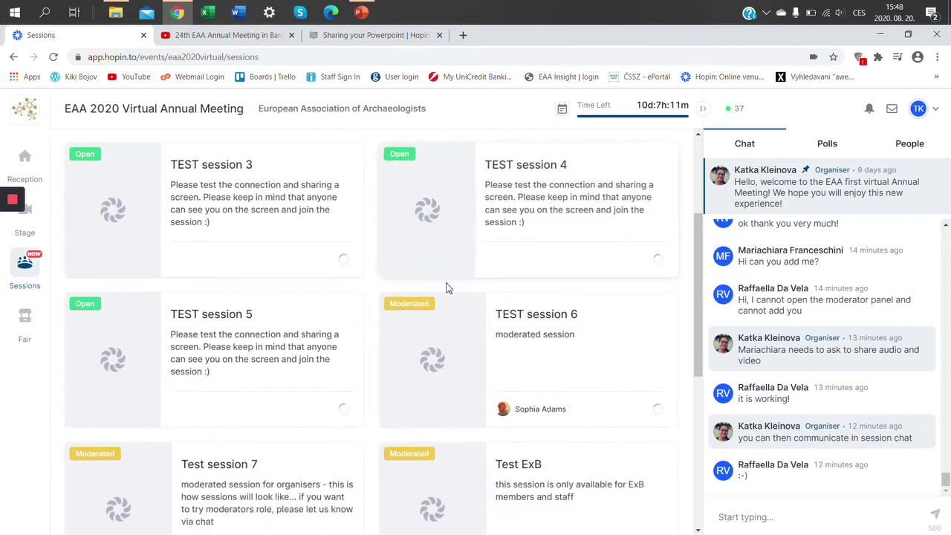
{"action": "scroll", "coordinate": [445, 283], "scroll_direction": "down", "scroll_amount": 2}
{"action": "scroll", "coordinate": [448, 289], "scroll_direction": "down", "scroll_amount": 1}
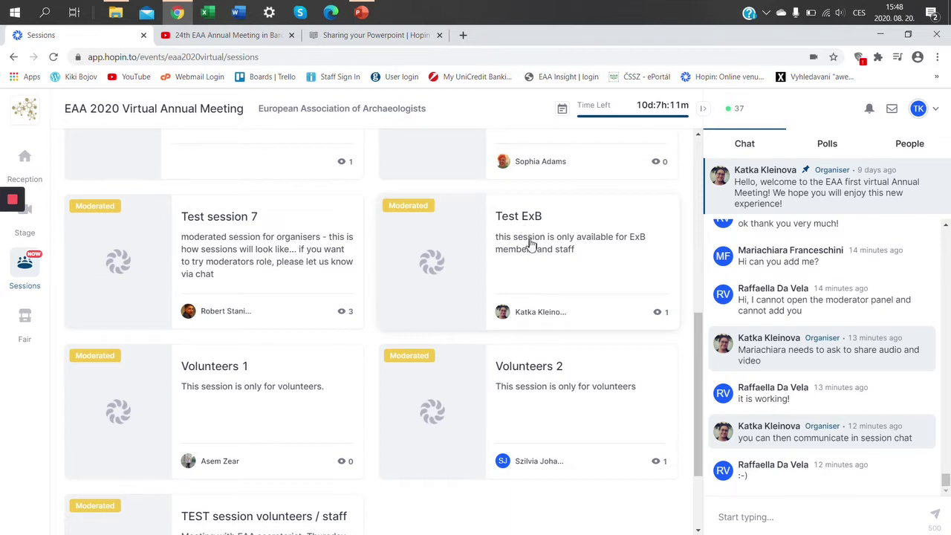
{"action": "left_click", "coordinate": [531, 245]}
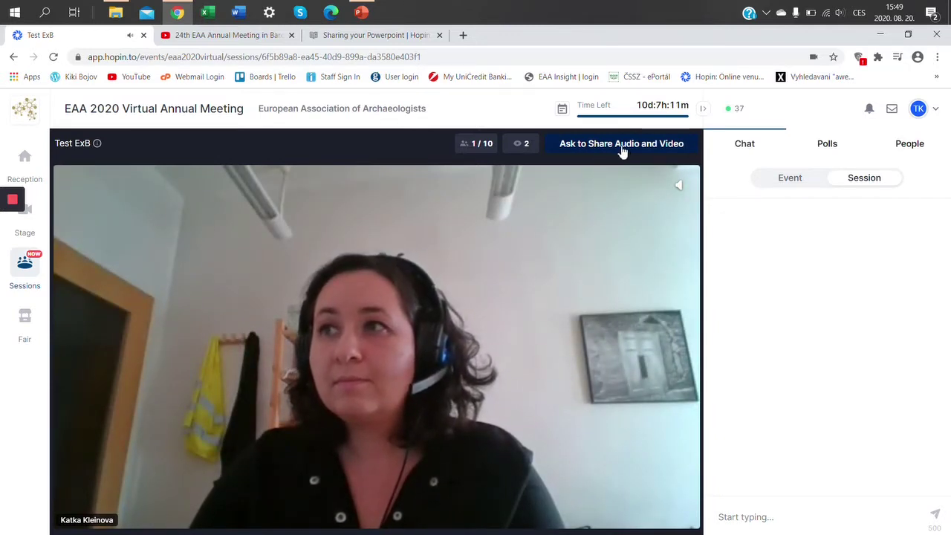
Step: Request permission to share, then join Test ExB with your camera and microphone
{"action": "left_click", "coordinate": [622, 149]}
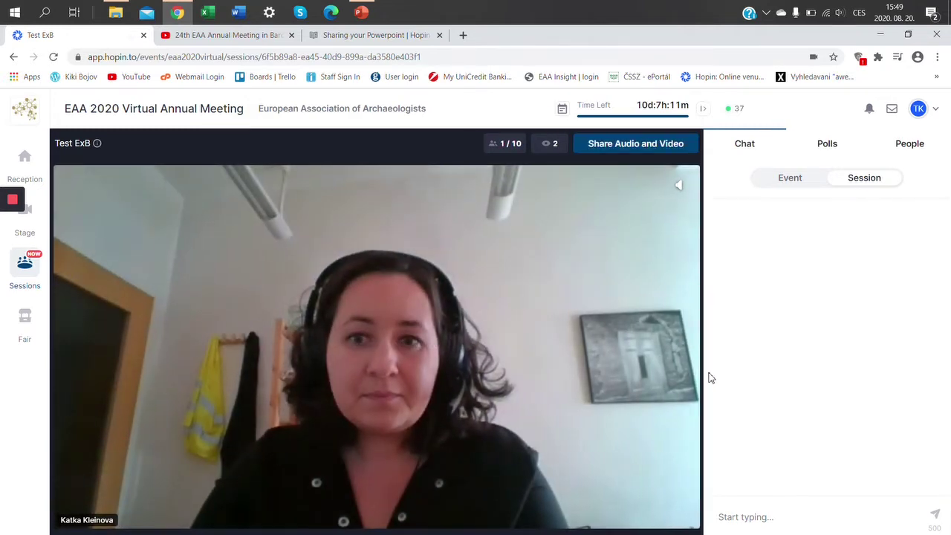
{"action": "left_click", "coordinate": [605, 145]}
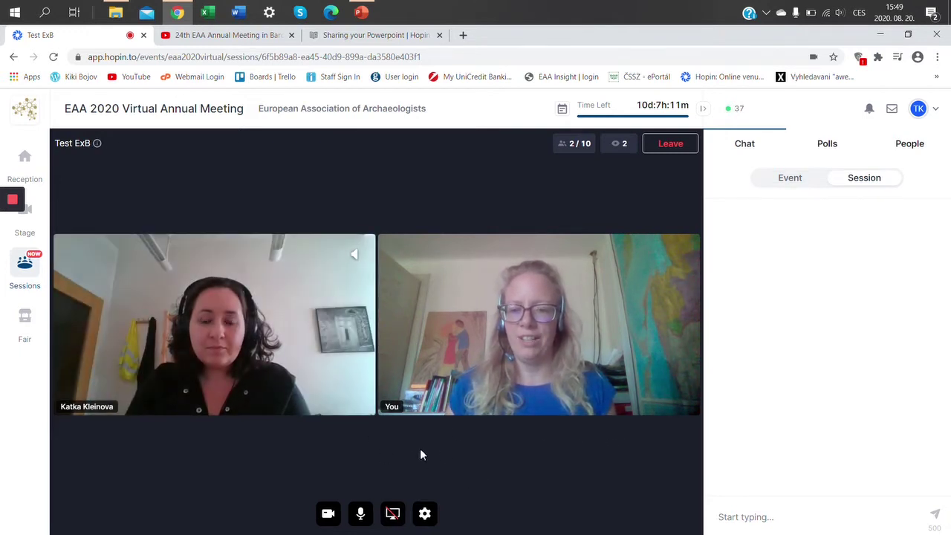
Step: Open the screen-share picker's Application Window list and bring up the TEST SESSION deck
{"action": "left_click", "coordinate": [391, 516]}
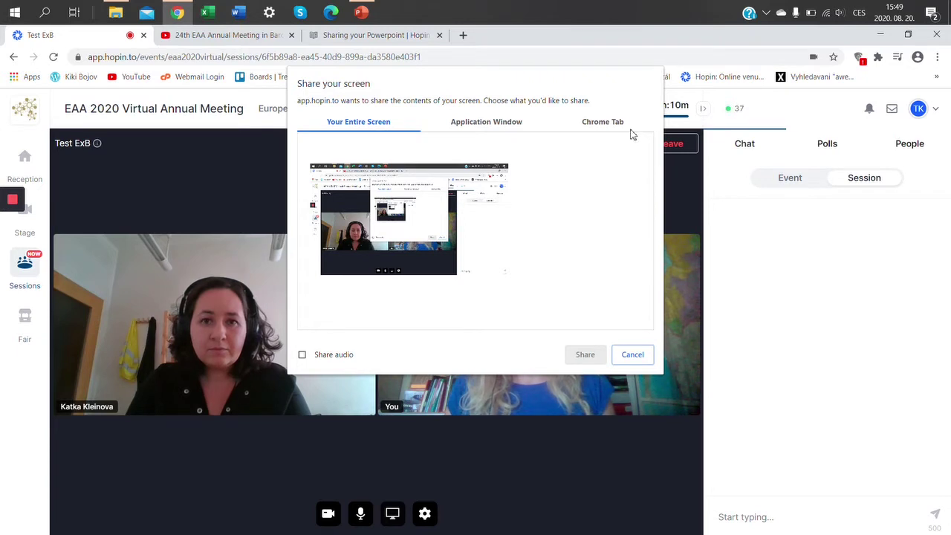
{"action": "left_click", "coordinate": [472, 125]}
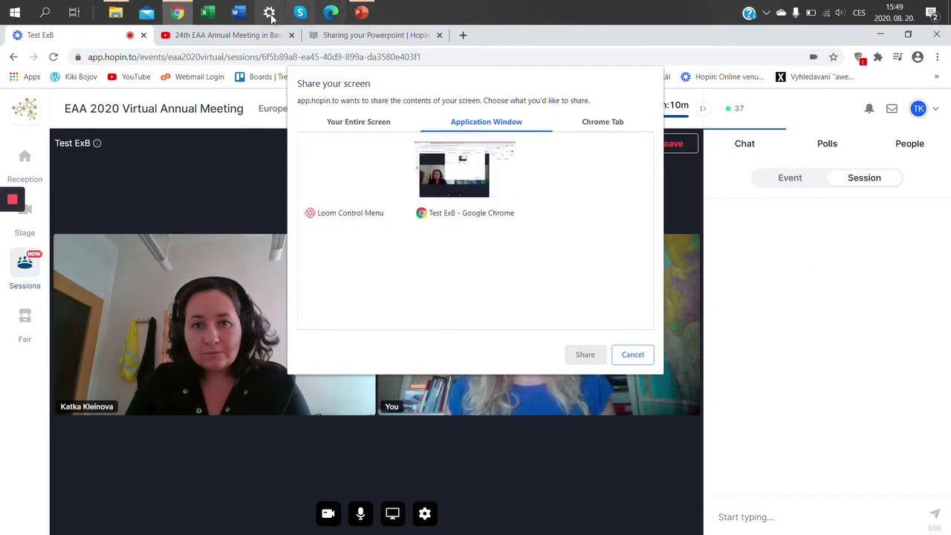
{"action": "mouse_move", "coordinate": [361, 12]}
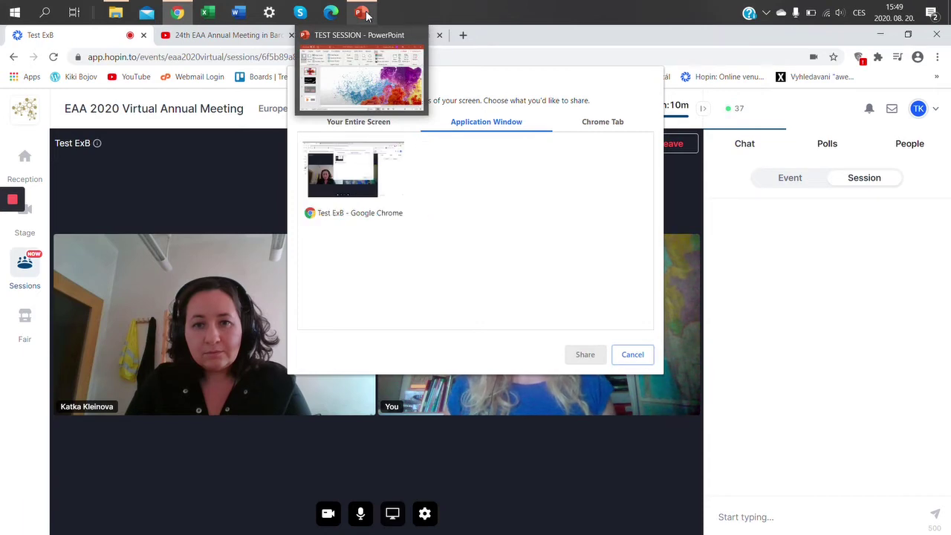
{"action": "left_click", "coordinate": [363, 13]}
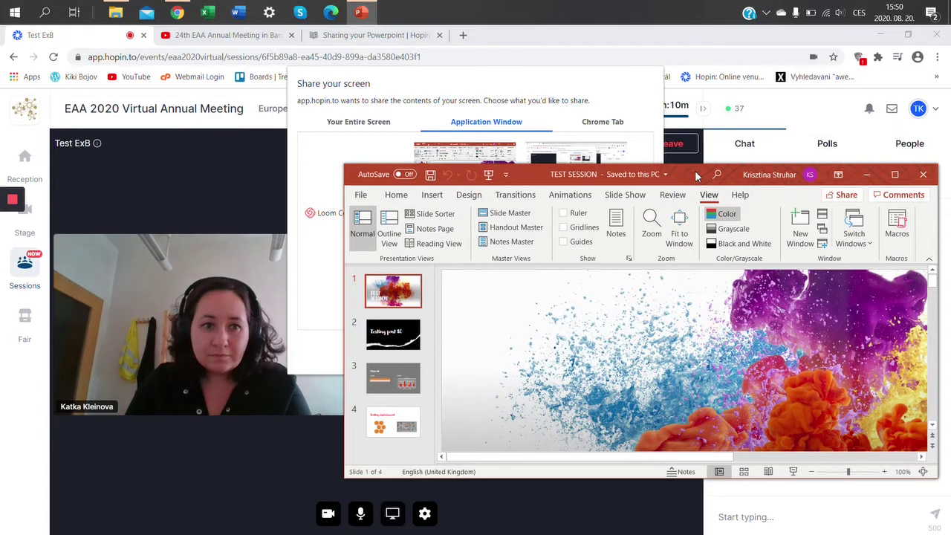
Step: Move and enlarge the TEST SESSION window, then run it as a windowed slide show
{"action": "left_click_drag", "start_coordinate": [695, 171], "coordinate": [636, 109]}
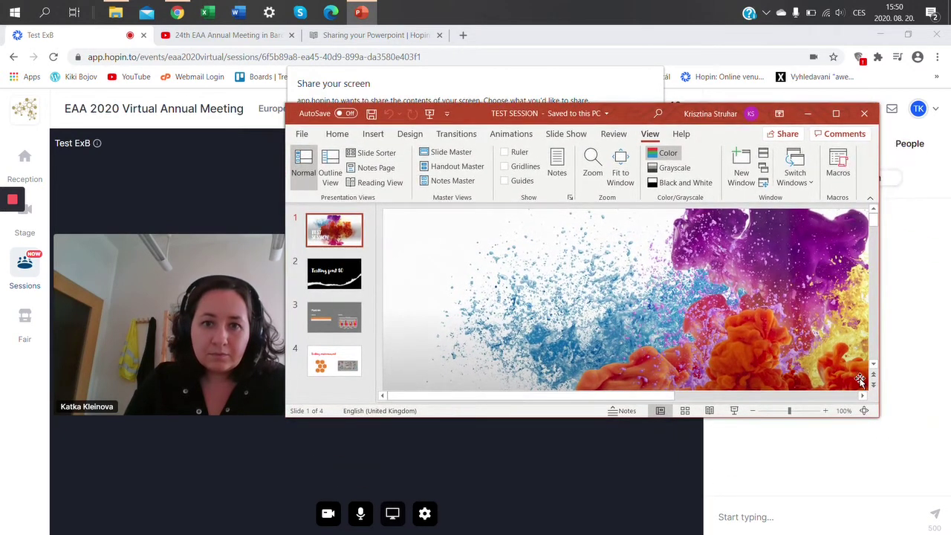
{"action": "left_click_drag", "start_coordinate": [879, 418], "coordinate": [918, 500]}
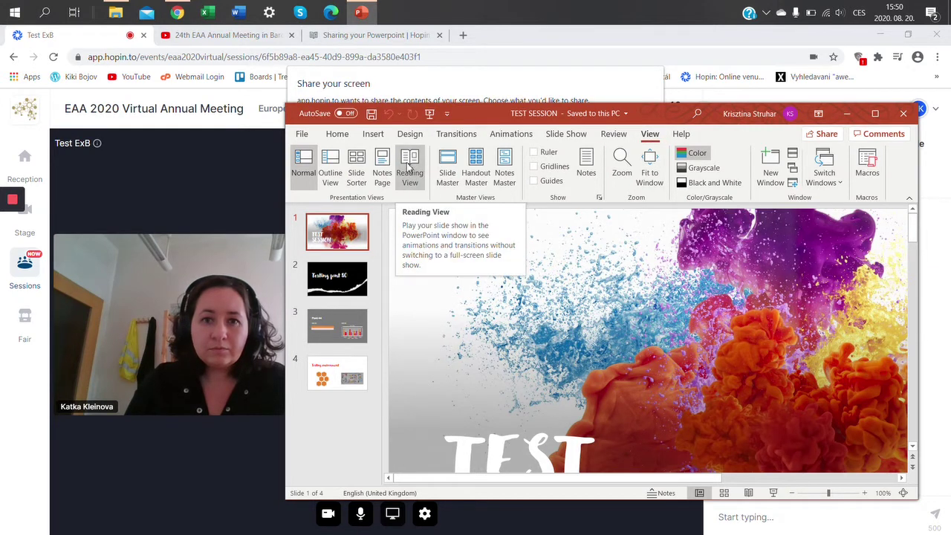
{"action": "left_click", "coordinate": [750, 493]}
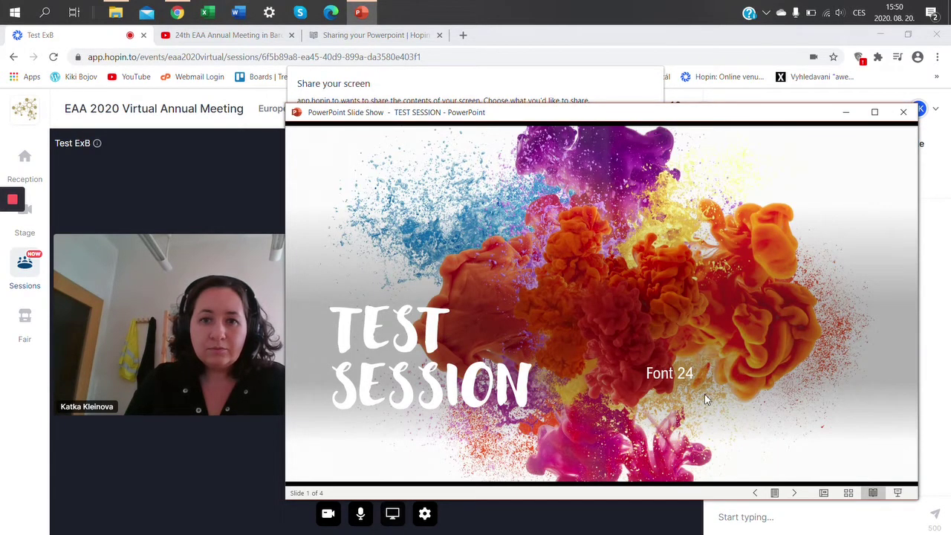
{"action": "left_click", "coordinate": [437, 82]}
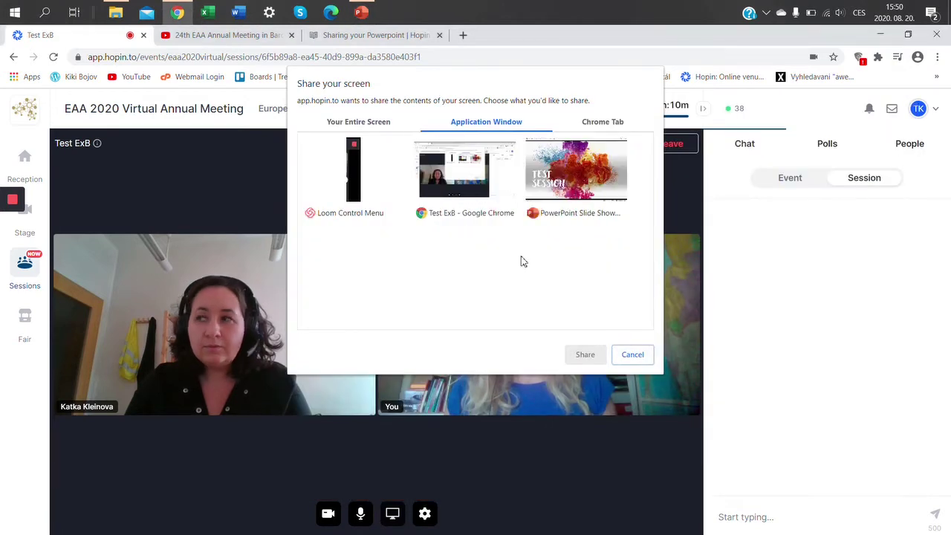
Step: Share the PowerPoint Slide Show window and move it aside to reveal the session
{"action": "left_click", "coordinate": [572, 181]}
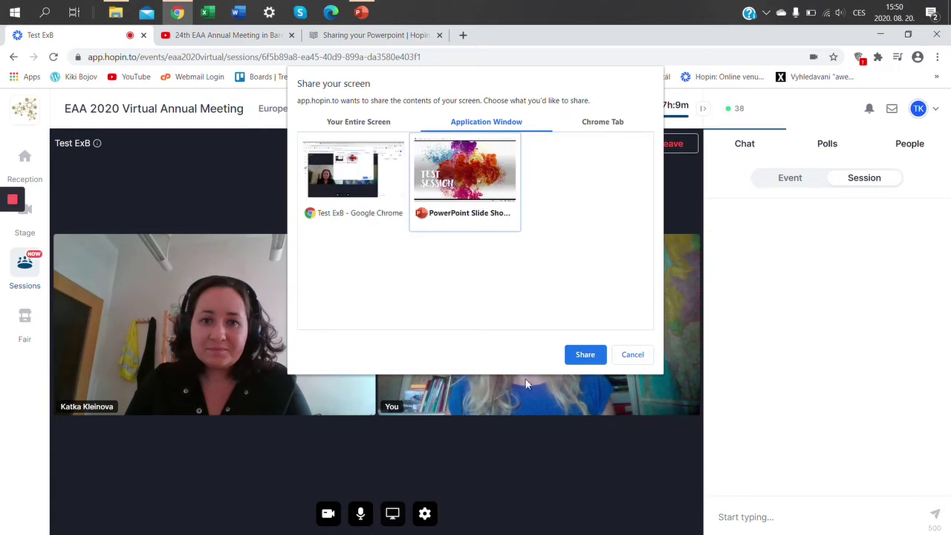
{"action": "left_click", "coordinate": [580, 357]}
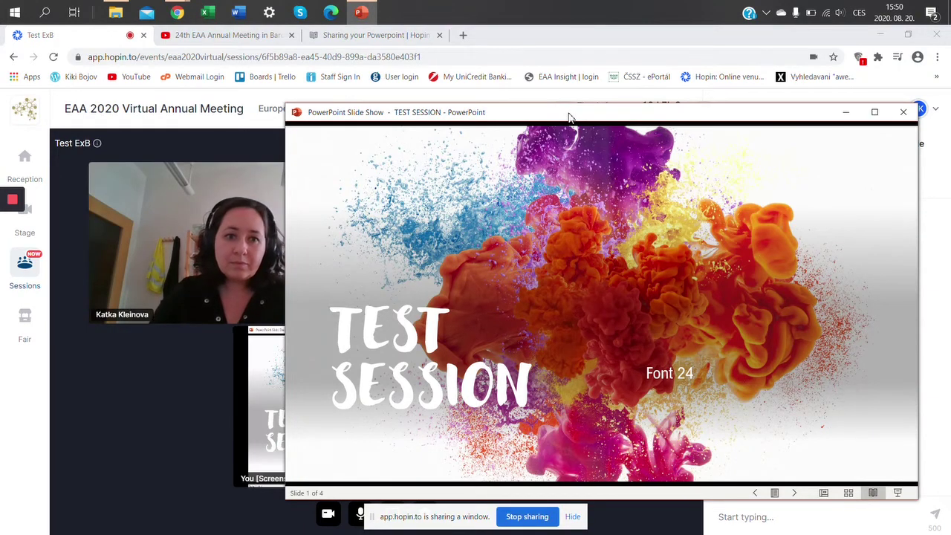
{"action": "left_click_drag", "start_coordinate": [570, 117], "coordinate": [874, 284]}
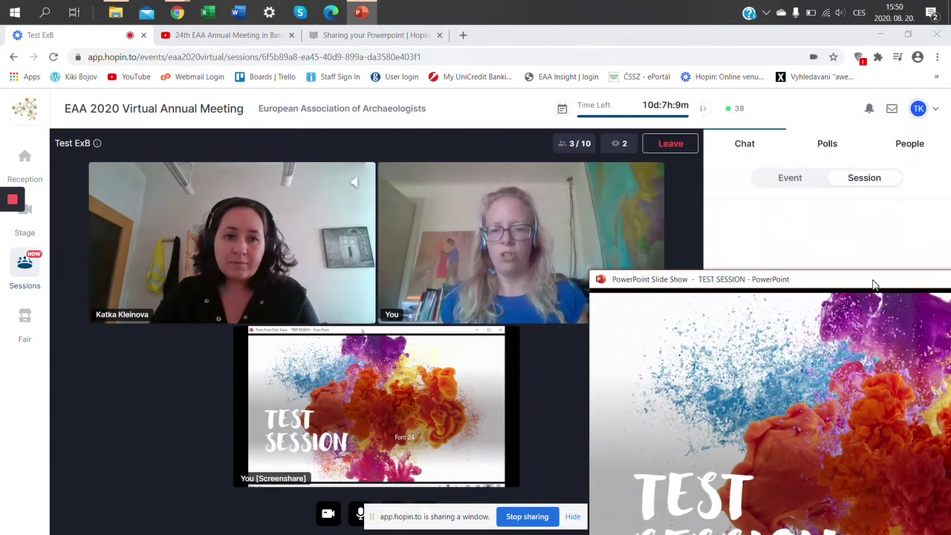
Step: Enlarge the screenshare to the main stage and reposition the slide show window
{"action": "left_click", "coordinate": [551, 393]}
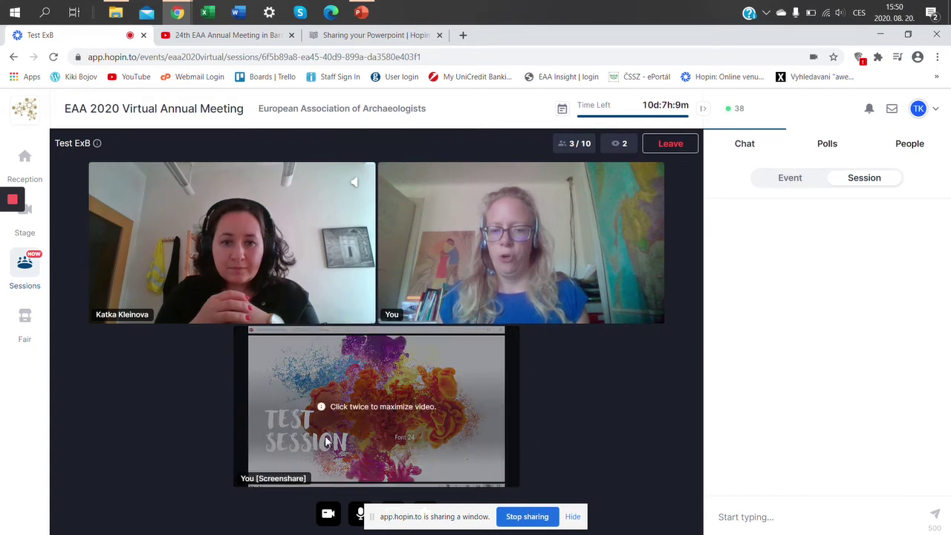
{"action": "double_click", "coordinate": [372, 374]}
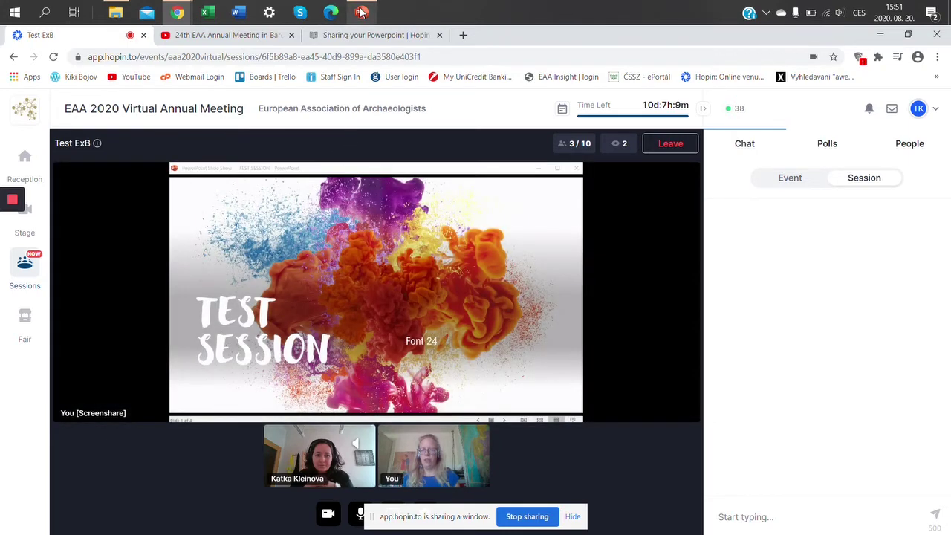
{"action": "left_click", "coordinate": [361, 13]}
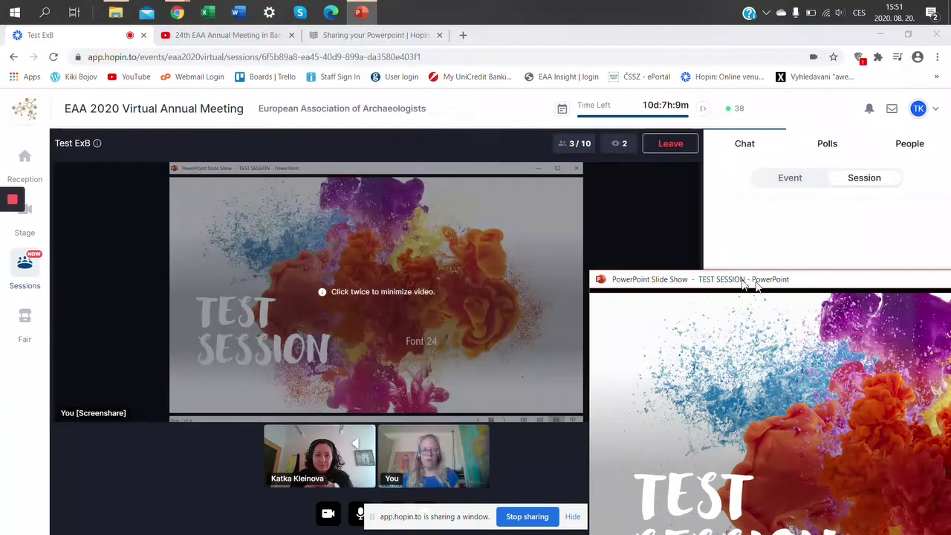
{"action": "left_click_drag", "start_coordinate": [770, 278], "coordinate": [716, 189]}
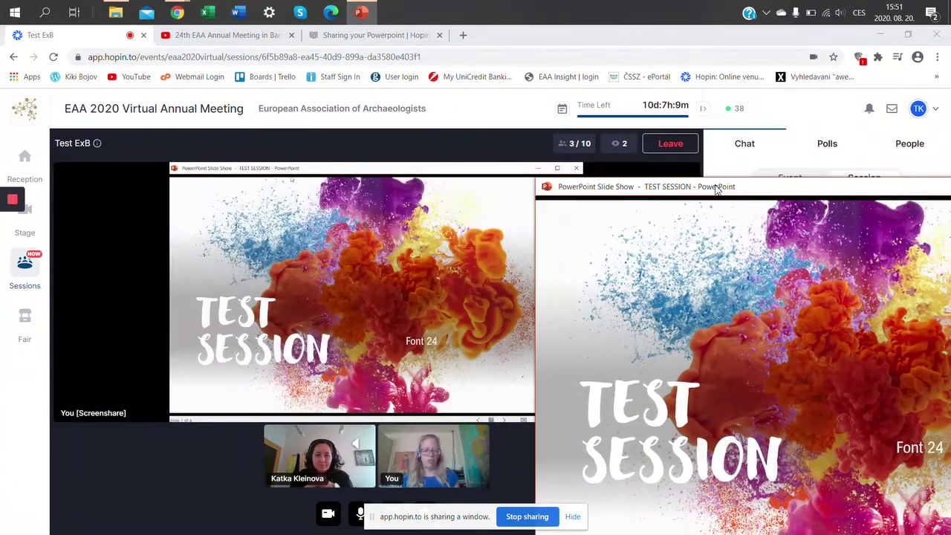
Step: Step through all slides, go back to Testing environment, then minimize the slide show
{"action": "left_click", "coordinate": [768, 316]}
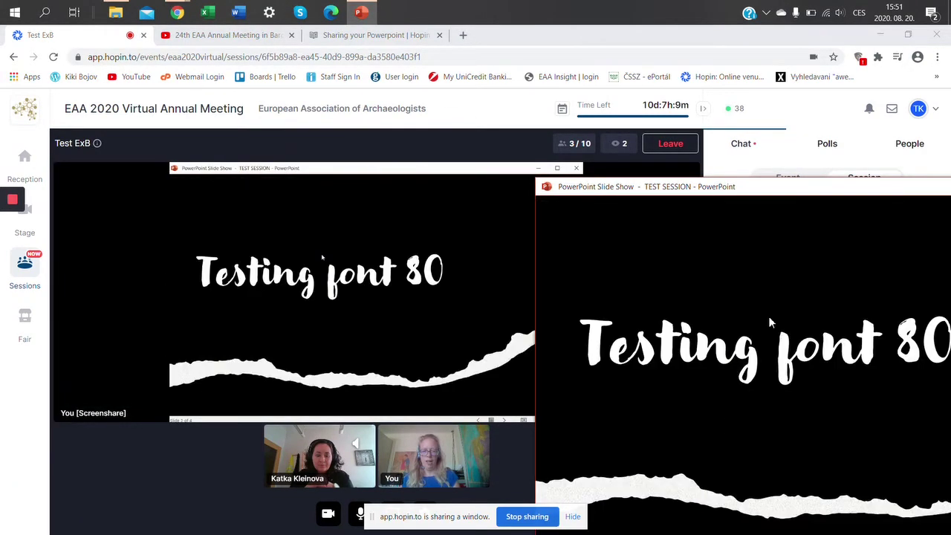
{"action": "left_click", "coordinate": [768, 316]}
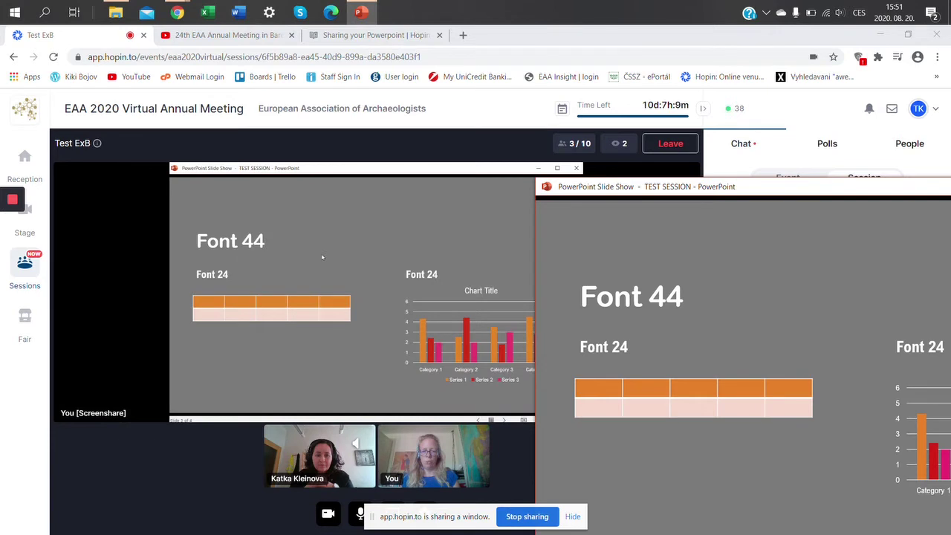
{"action": "left_click", "coordinate": [768, 316]}
{"action": "left_click", "coordinate": [768, 315]}
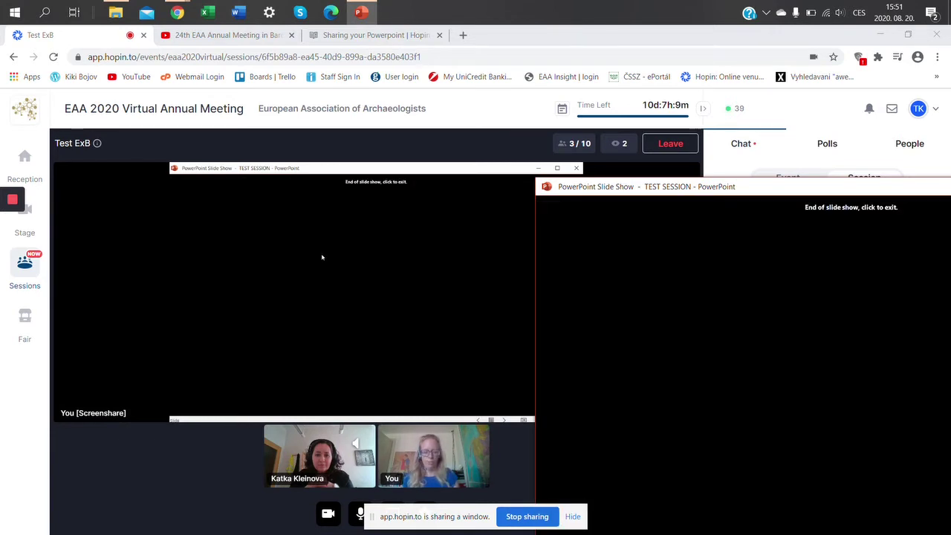
{"action": "key", "text": "Left"}
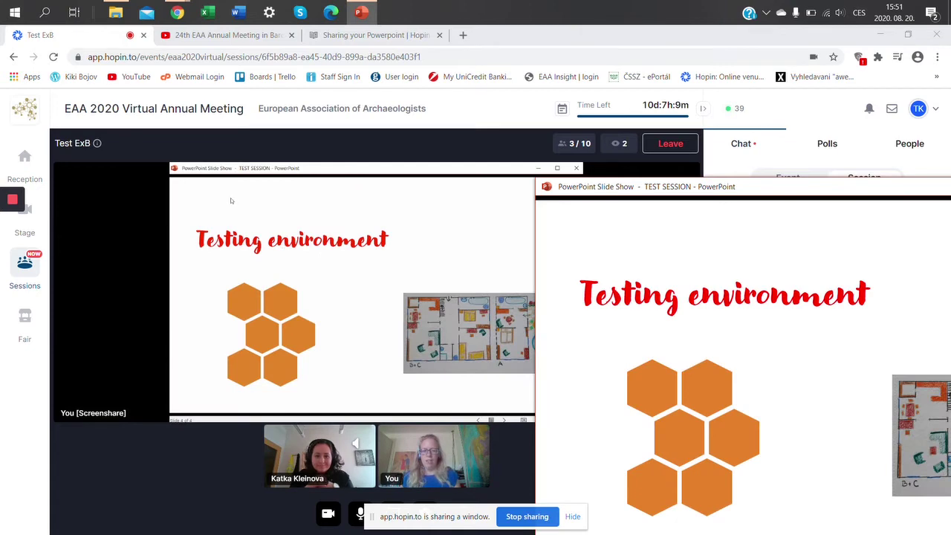
{"action": "left_click_drag", "start_coordinate": [895, 195], "coordinate": [614, 228]}
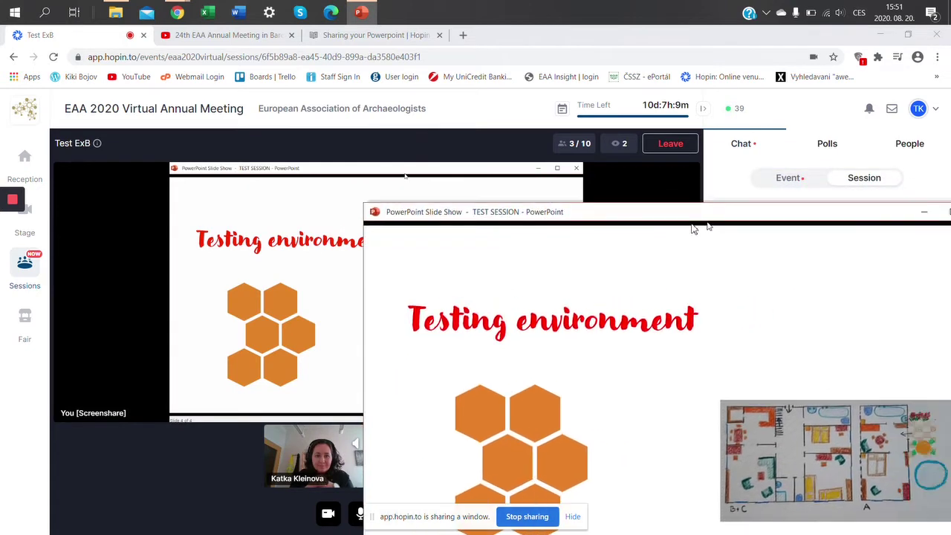
{"action": "left_click", "coordinate": [813, 222]}
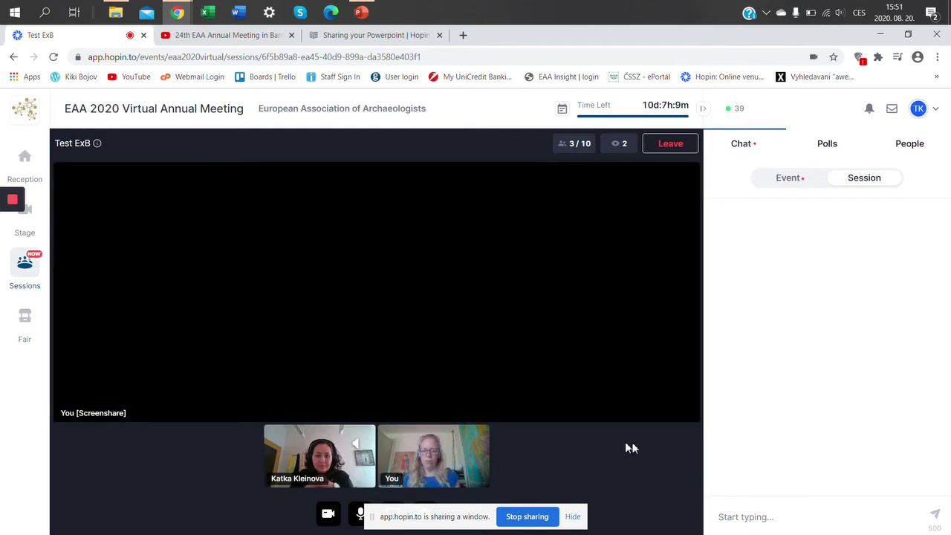
Step: Stop the slide show share and share the 'Sharing your Powerpoint | Hopin Support' Chrome tab
{"action": "left_click", "coordinate": [525, 520]}
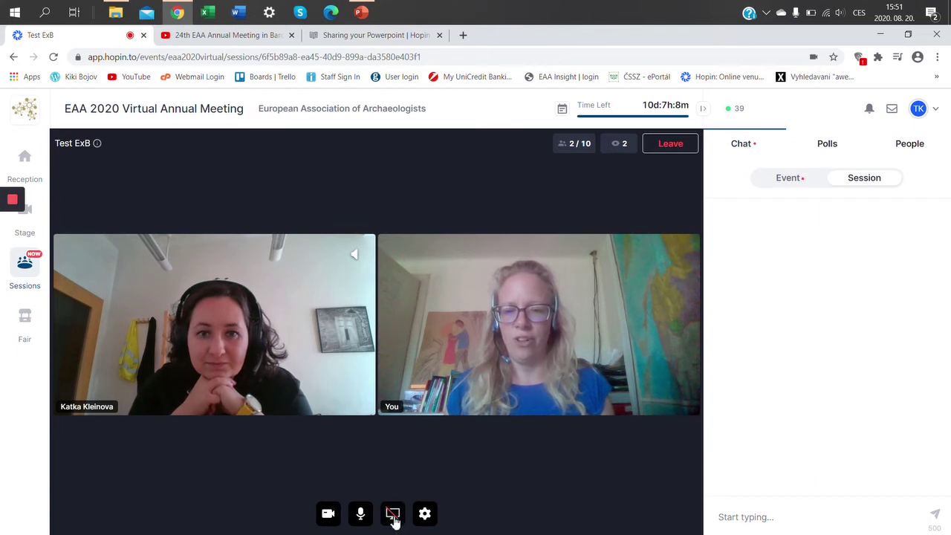
{"action": "left_click", "coordinate": [393, 520]}
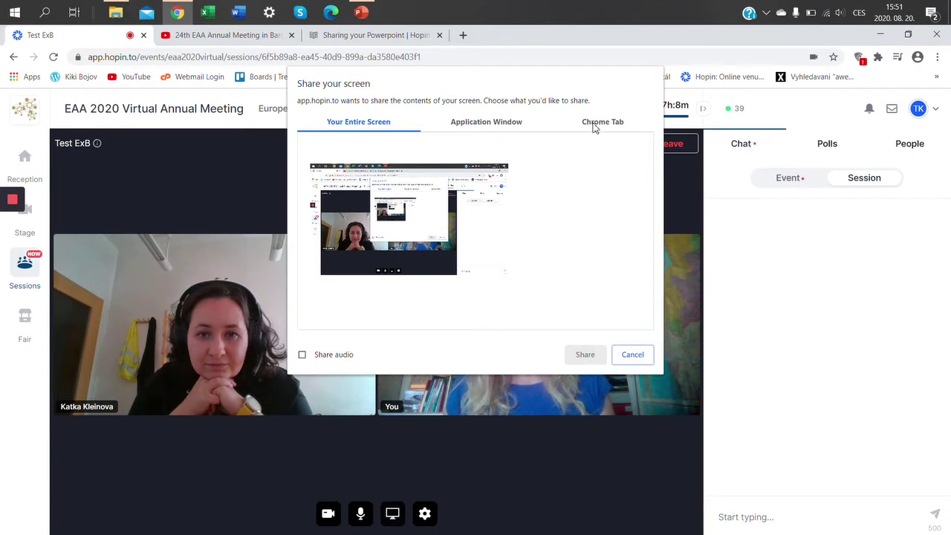
{"action": "left_click", "coordinate": [599, 125]}
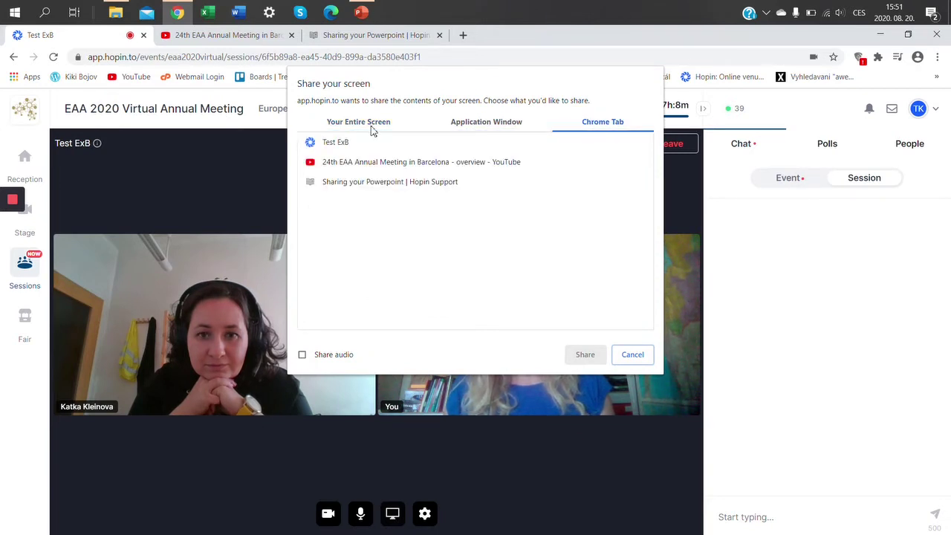
{"action": "left_click", "coordinate": [354, 187]}
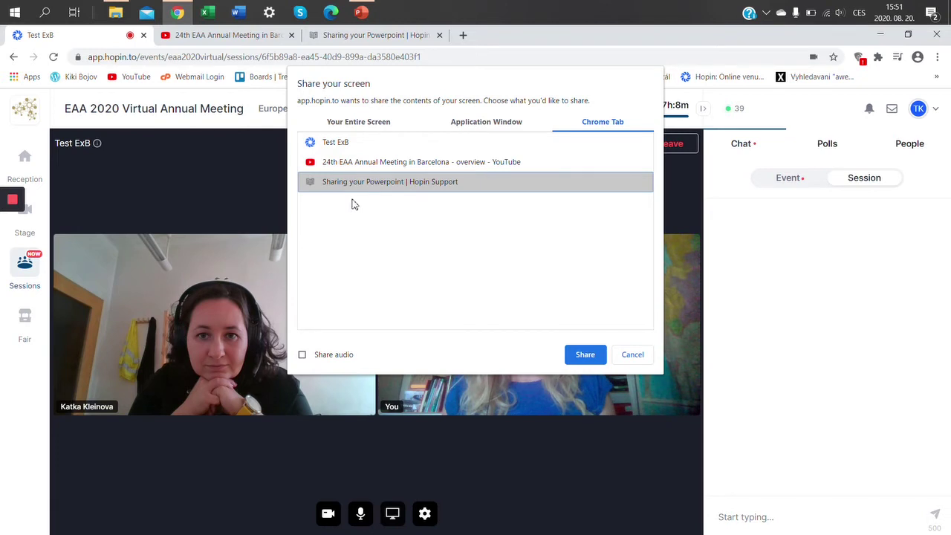
{"action": "left_click", "coordinate": [578, 358]}
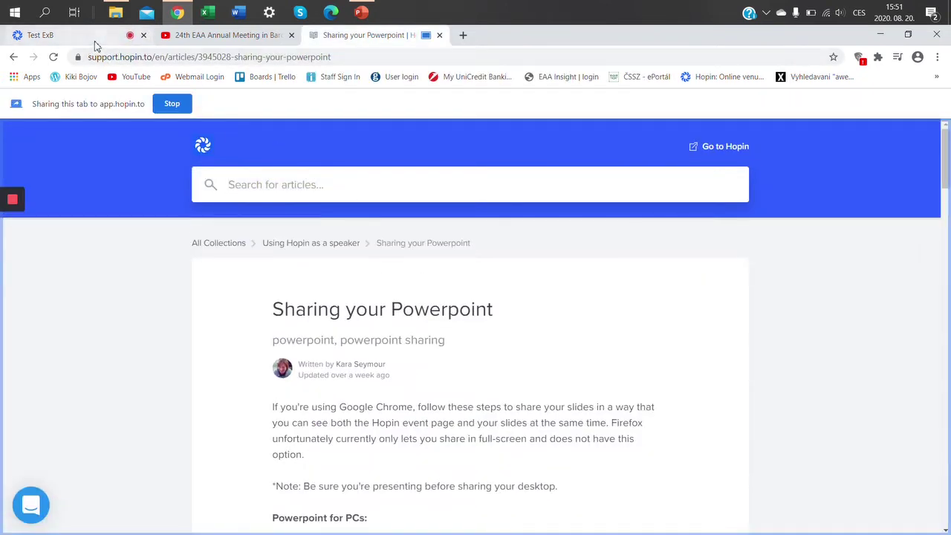
Step: Preview the shared article in Test ExB, then scroll through the article's steps
{"action": "left_click", "coordinate": [97, 37]}
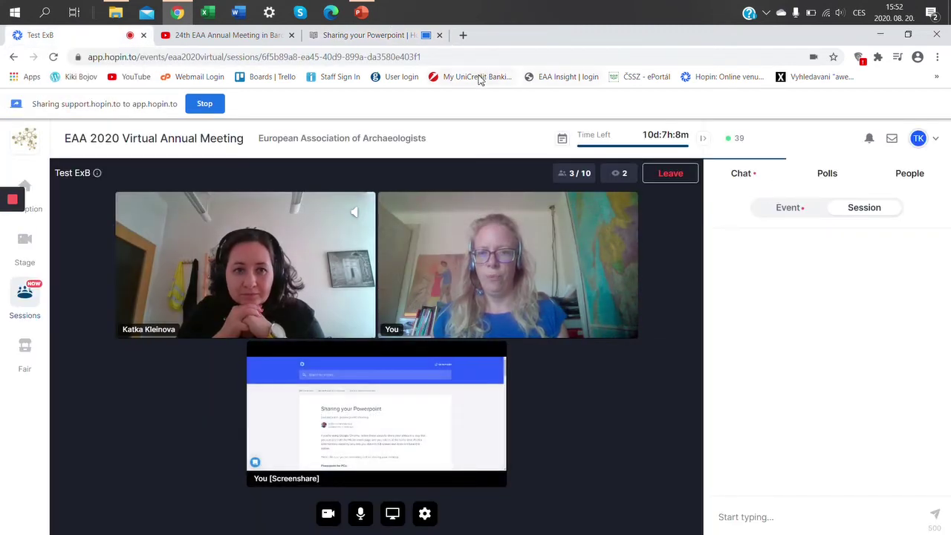
{"action": "left_click", "coordinate": [379, 35]}
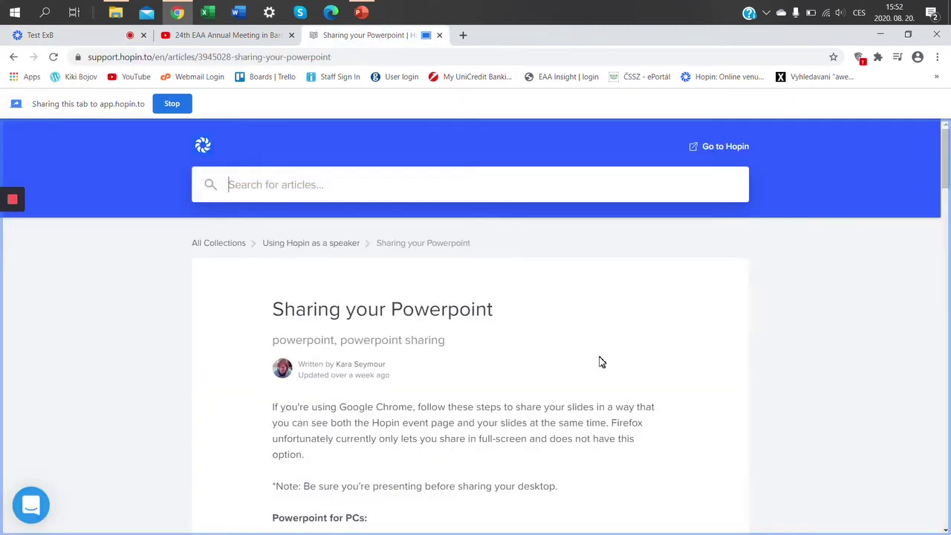
{"action": "scroll", "coordinate": [602, 361], "scroll_direction": "down", "scroll_amount": 2}
{"action": "scroll", "coordinate": [601, 359], "scroll_direction": "down", "scroll_amount": 1}
{"action": "scroll", "coordinate": [600, 356], "scroll_direction": "down", "scroll_amount": 1}
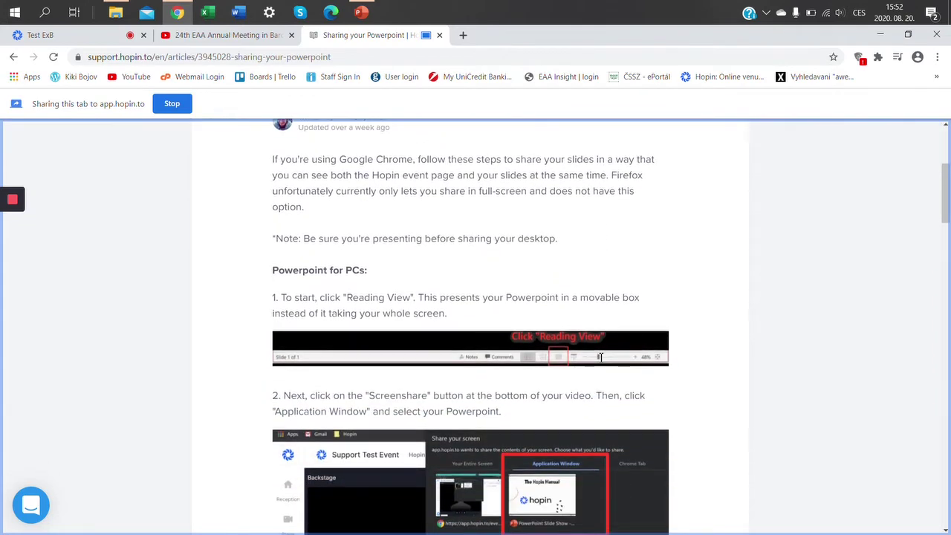
{"action": "scroll", "coordinate": [601, 360], "scroll_direction": "down", "scroll_amount": 1}
{"action": "scroll", "coordinate": [600, 362], "scroll_direction": "down", "scroll_amount": 1}
{"action": "scroll", "coordinate": [599, 364], "scroll_direction": "down", "scroll_amount": 2}
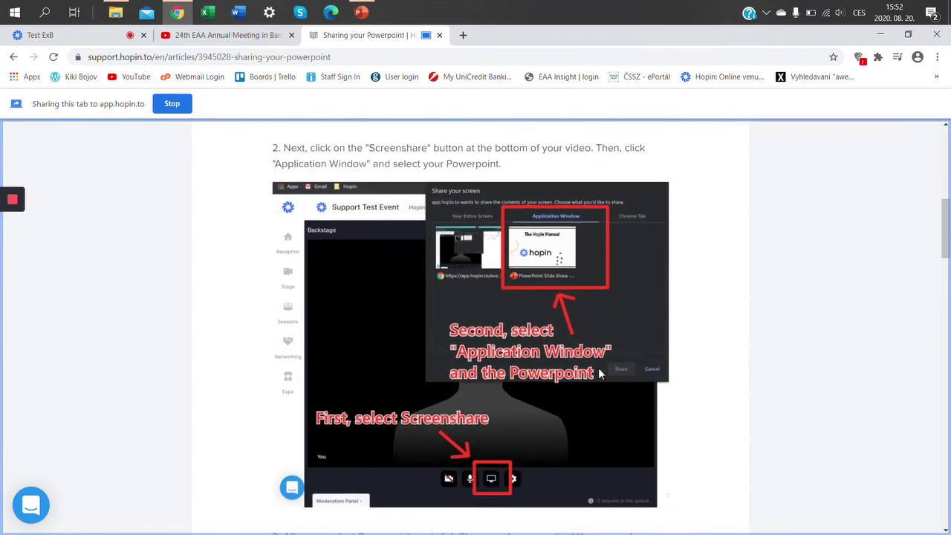
{"action": "scroll", "coordinate": [599, 372], "scroll_direction": "down", "scroll_amount": 1}
{"action": "scroll", "coordinate": [601, 379], "scroll_direction": "down", "scroll_amount": 2}
{"action": "scroll", "coordinate": [600, 380], "scroll_direction": "down", "scroll_amount": 1}
{"action": "scroll", "coordinate": [600, 379], "scroll_direction": "down", "scroll_amount": 2}
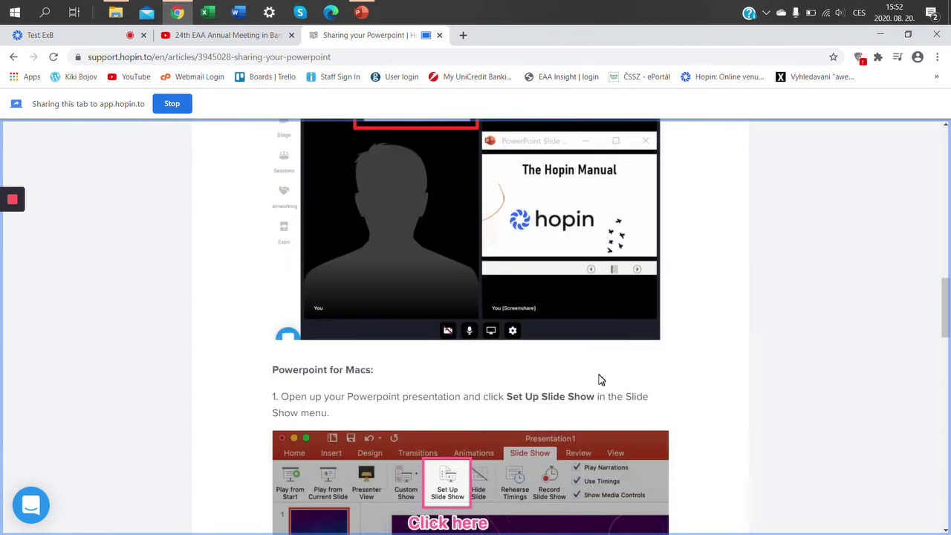
{"action": "scroll", "coordinate": [600, 378], "scroll_direction": "down", "scroll_amount": 2}
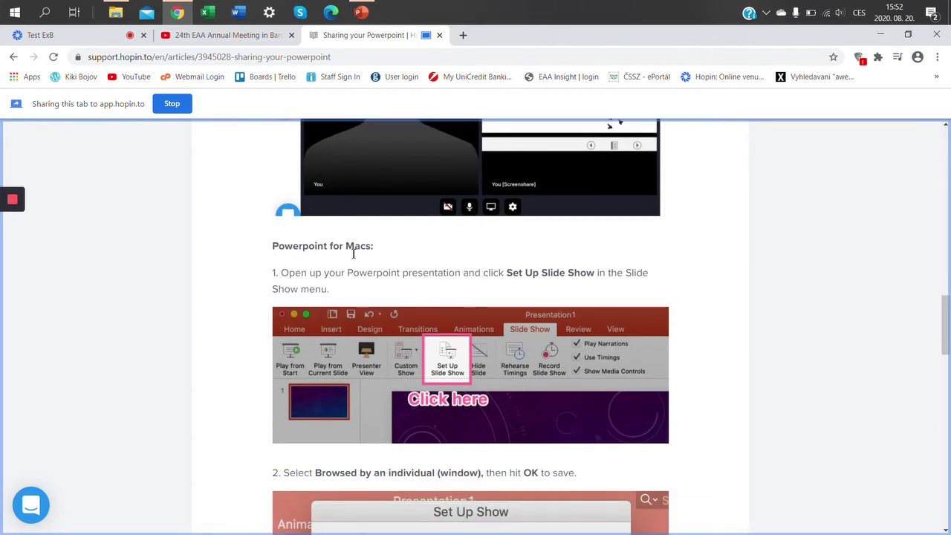
Step: Scroll to the article's end, check the session, and stop sharing the article
{"action": "scroll", "coordinate": [511, 394], "scroll_direction": "down", "scroll_amount": 2}
{"action": "scroll", "coordinate": [512, 401], "scroll_direction": "down", "scroll_amount": 1}
{"action": "scroll", "coordinate": [513, 412], "scroll_direction": "down", "scroll_amount": 2}
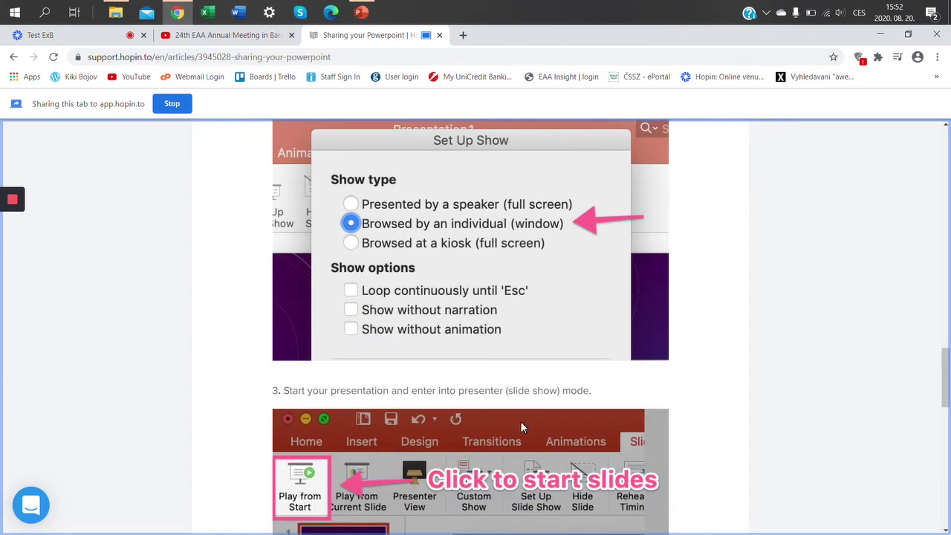
{"action": "scroll", "coordinate": [515, 422], "scroll_direction": "down", "scroll_amount": 2}
{"action": "scroll", "coordinate": [515, 425], "scroll_direction": "down", "scroll_amount": 2}
{"action": "scroll", "coordinate": [513, 427], "scroll_direction": "down", "scroll_amount": 3}
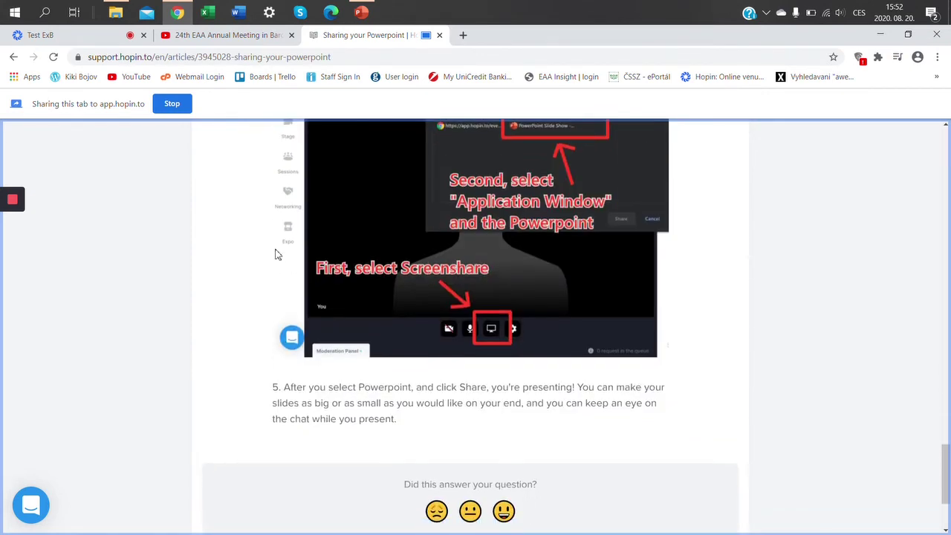
{"action": "left_click", "coordinate": [74, 36]}
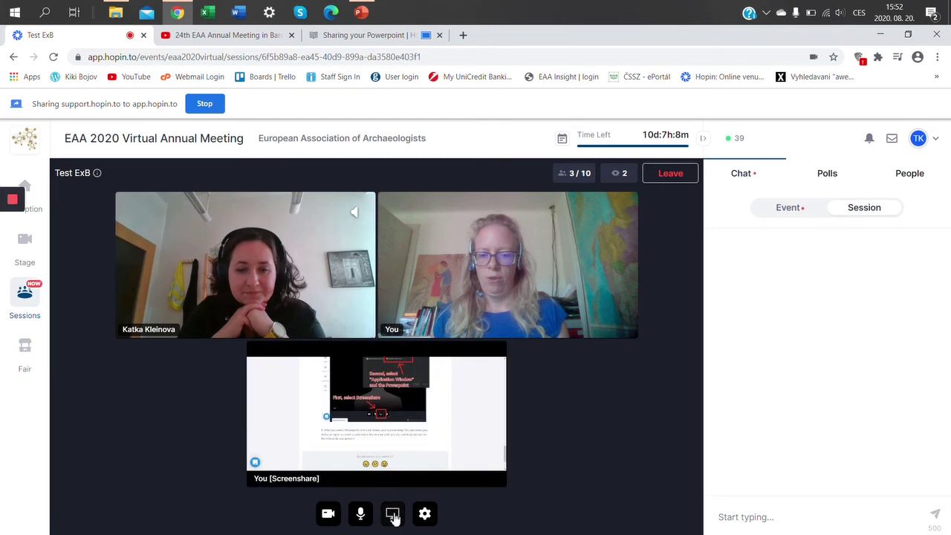
{"action": "left_click", "coordinate": [393, 512]}
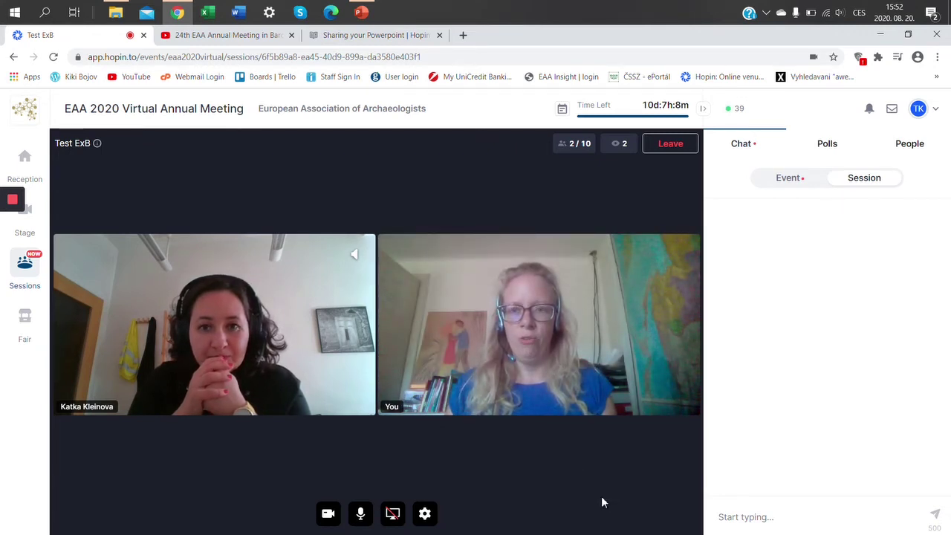
Step: Take the 24th EAA Annual Meeting overview video out of full screen, then return to Test ExB
{"action": "left_click", "coordinate": [248, 36]}
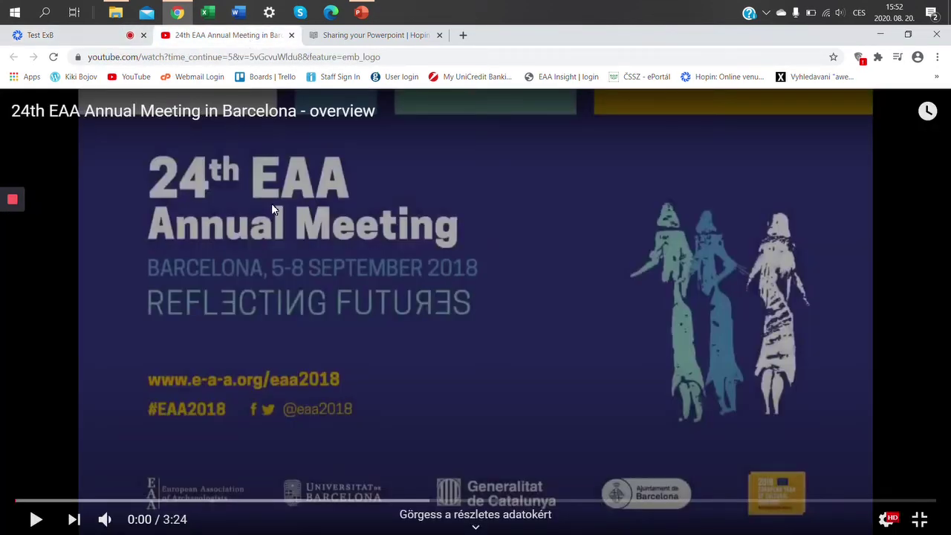
{"action": "key", "text": "Escape"}
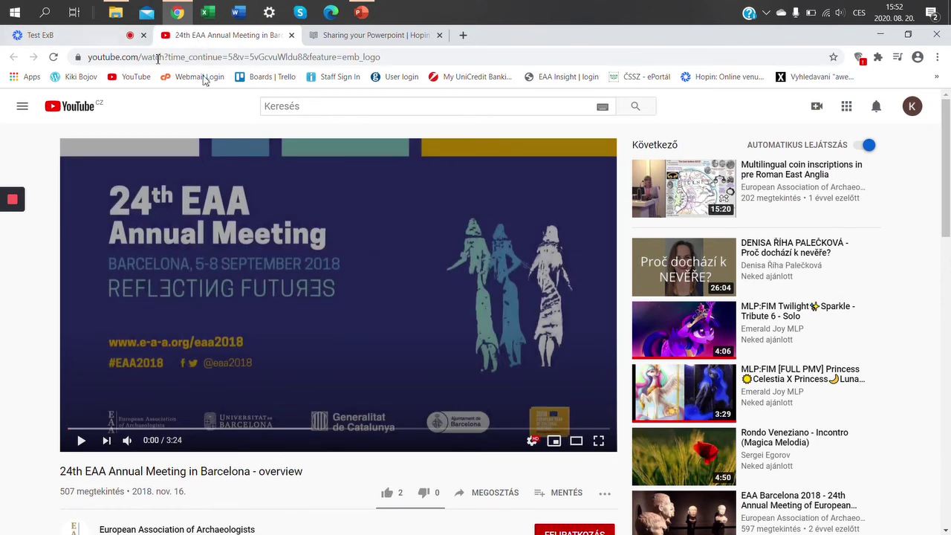
{"action": "left_click", "coordinate": [75, 40]}
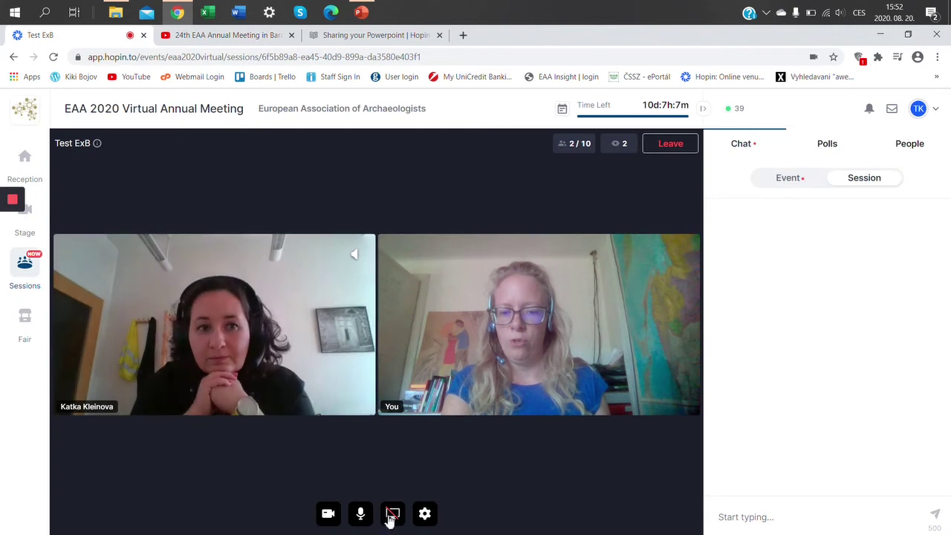
Step: Share the YouTube overview video's Chrome tab into the session with tab audio included
{"action": "left_click", "coordinate": [393, 513]}
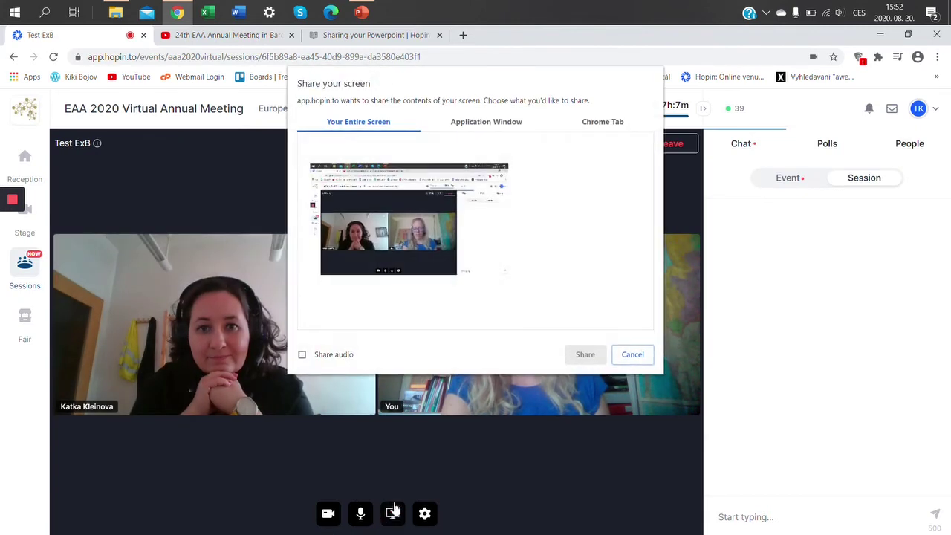
{"action": "left_click", "coordinate": [603, 125]}
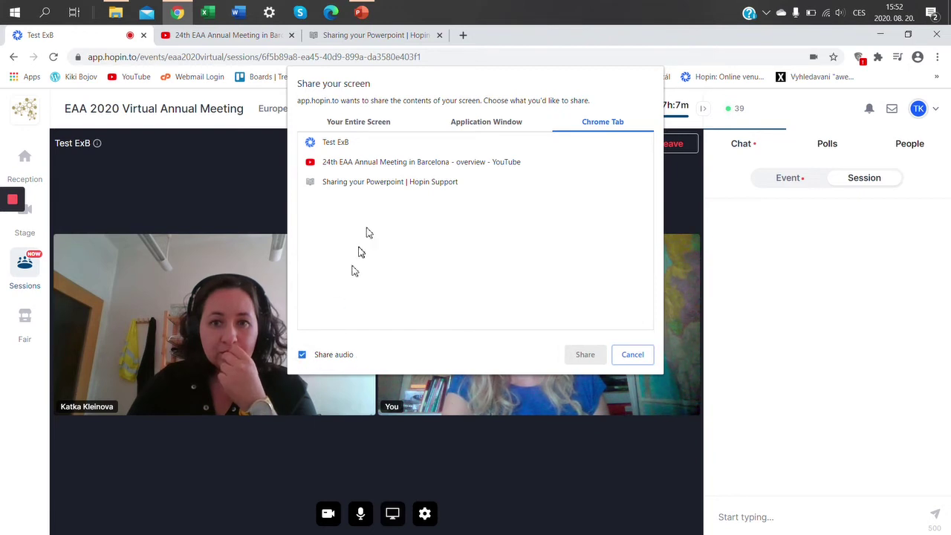
{"action": "left_click", "coordinate": [385, 165]}
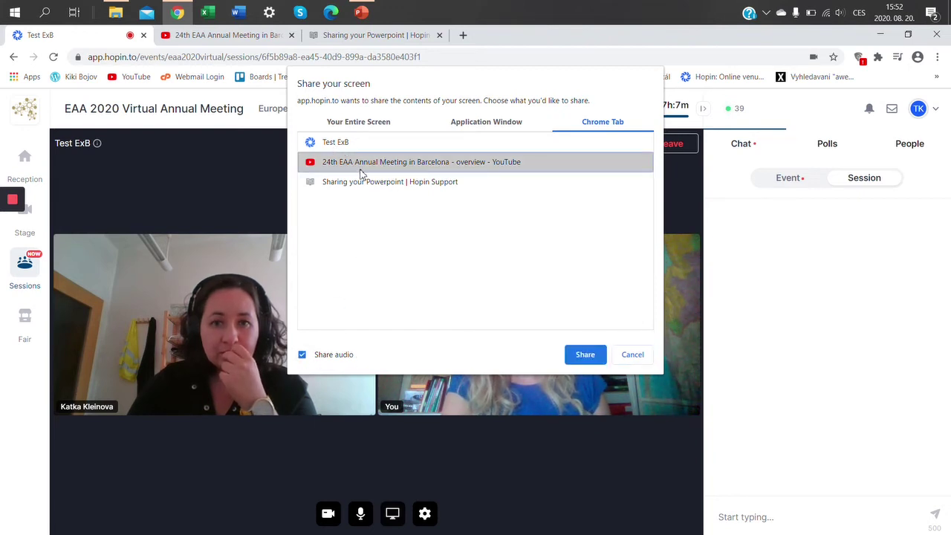
{"action": "left_click", "coordinate": [584, 355]}
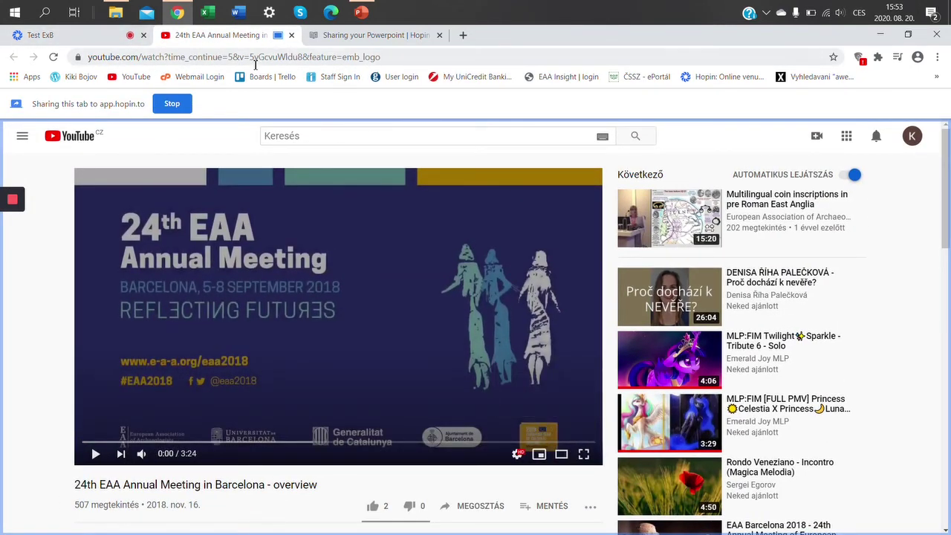
Step: Make the YouTube video fill its tab, then maximize the screenshare tile on the Test ExB stage
{"action": "left_click", "coordinate": [584, 454]}
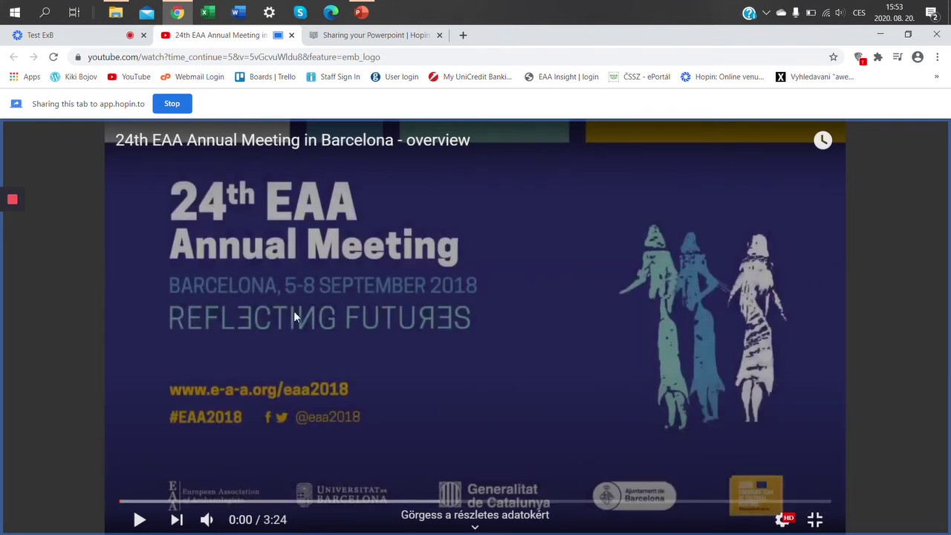
{"action": "left_click", "coordinate": [64, 36]}
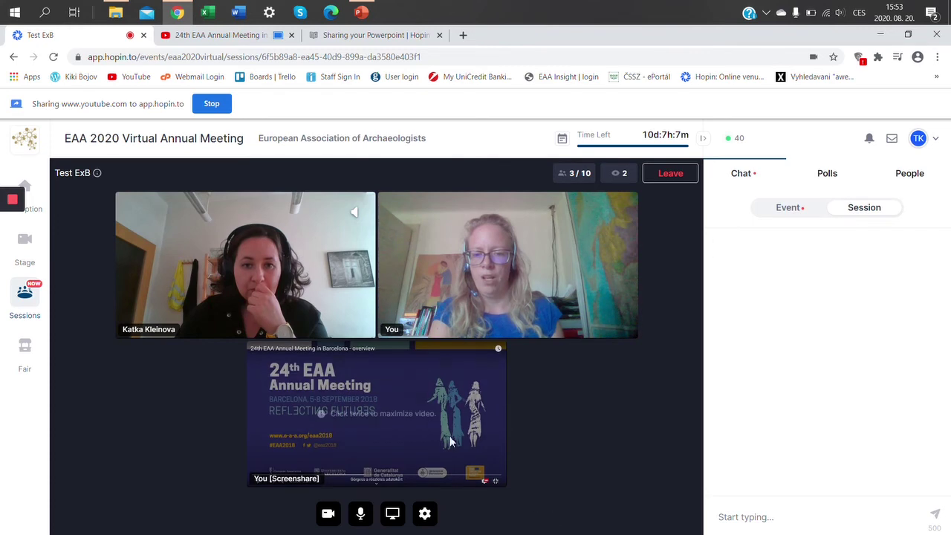
{"action": "left_click", "coordinate": [414, 393]}
{"action": "double_click", "coordinate": [414, 392]}
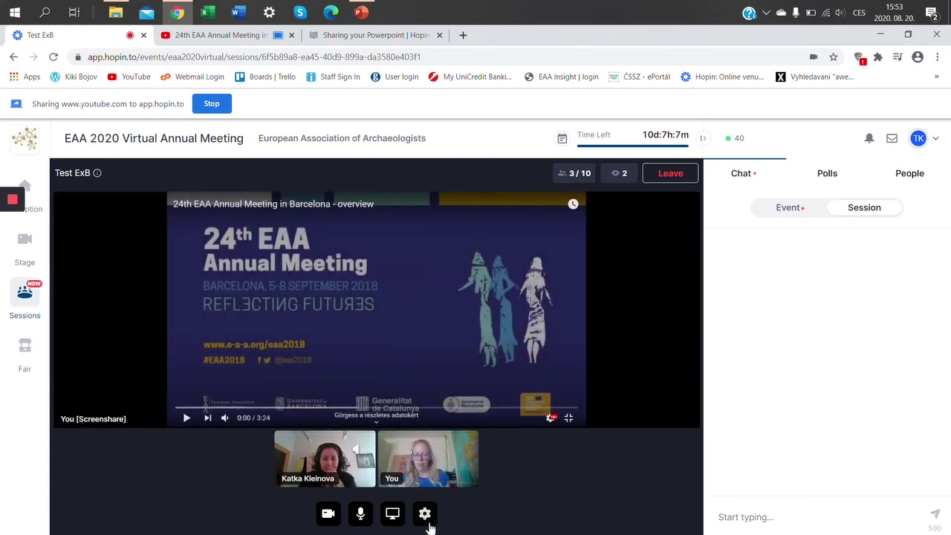
Step: Play the overview video briefly, pause it, and check the share in the Test ExB session
{"action": "left_click", "coordinate": [219, 35]}
{"action": "left_click", "coordinate": [138, 520]}
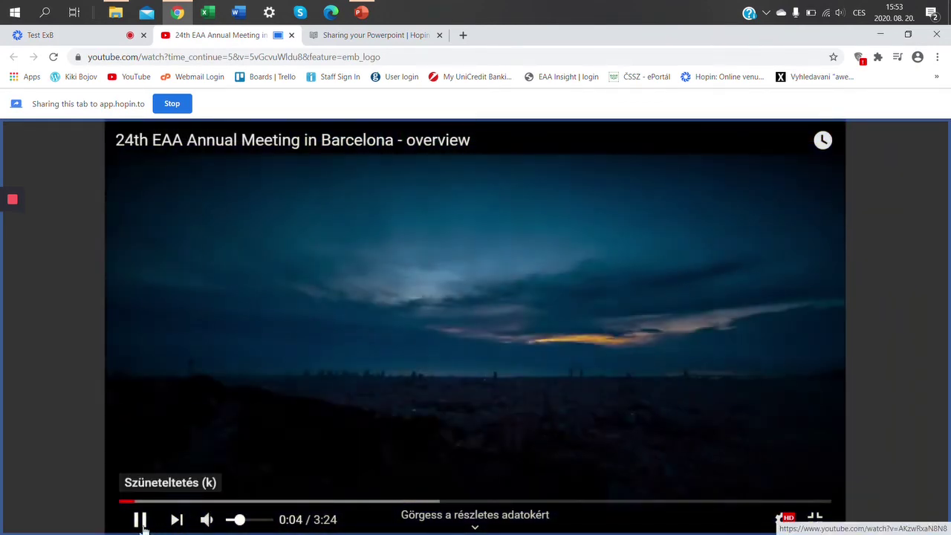
{"action": "left_click", "coordinate": [141, 522]}
{"action": "left_click", "coordinate": [67, 37]}
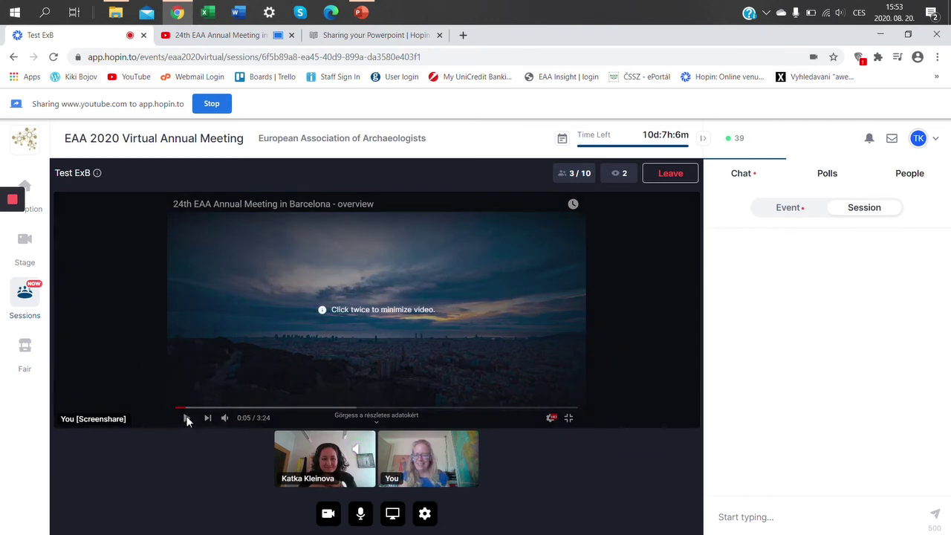
Step: Resume the video, pause it at 0:10, then stop sharing the YouTube tab
{"action": "left_click", "coordinate": [214, 35]}
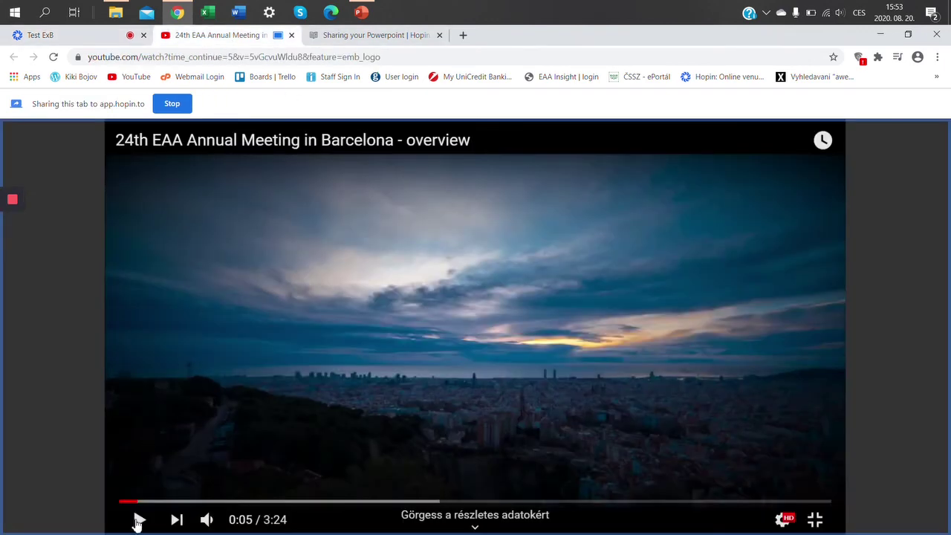
{"action": "left_click", "coordinate": [138, 521]}
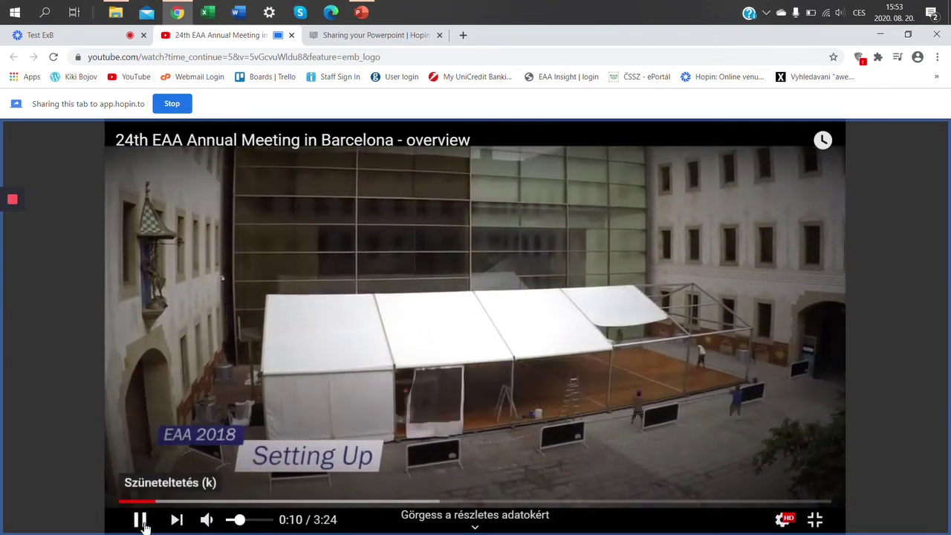
{"action": "left_click", "coordinate": [142, 520]}
{"action": "left_click", "coordinate": [67, 35]}
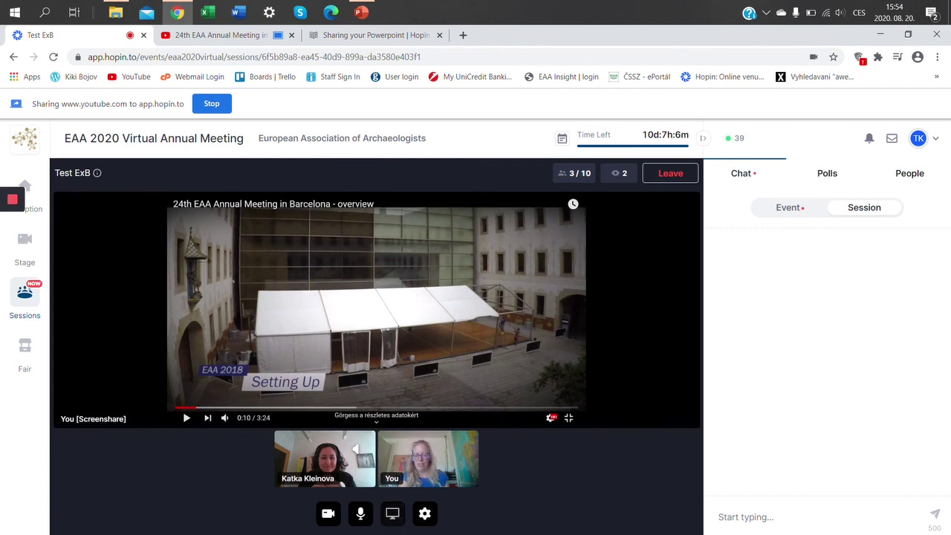
{"action": "left_click", "coordinate": [392, 513]}
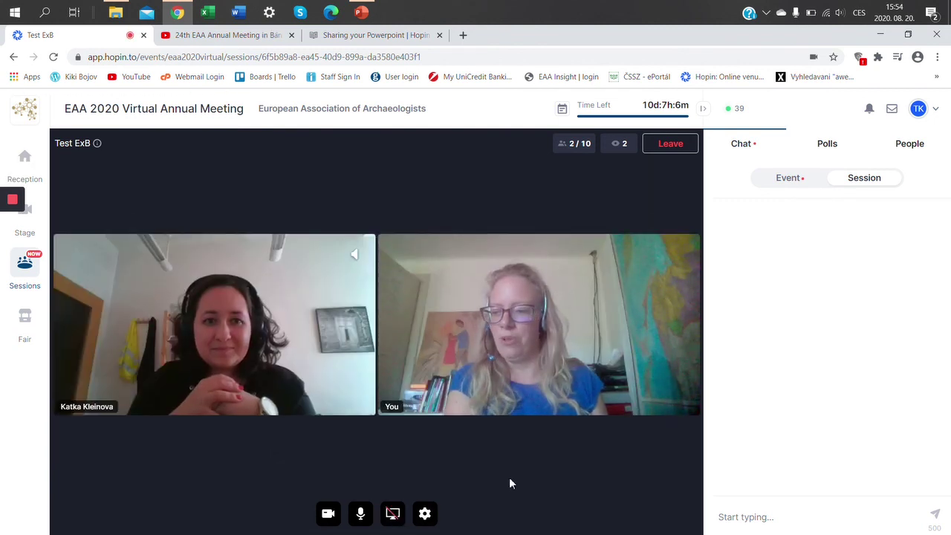